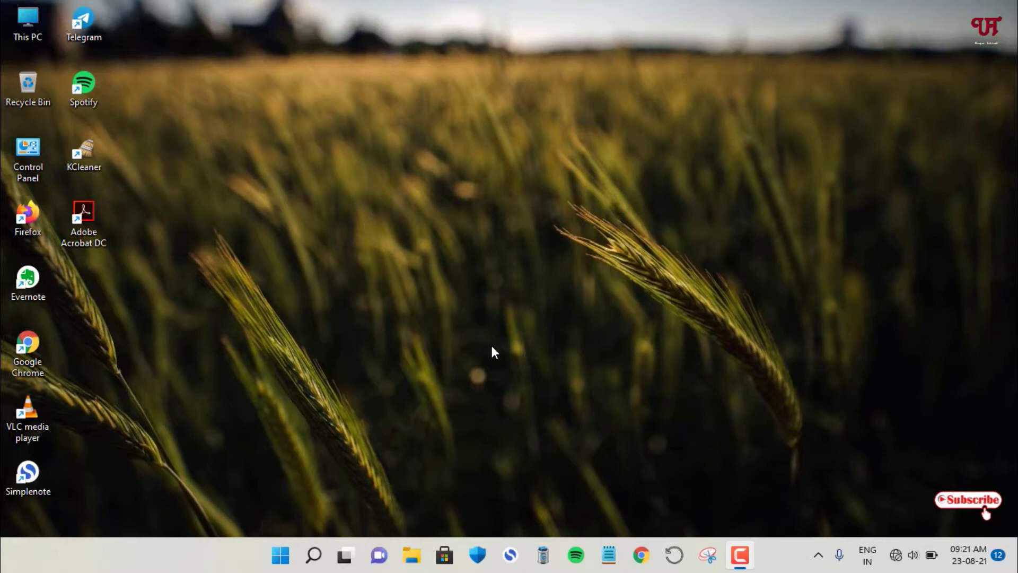
Open This PC and check that USB Drive (F:) shows exFAT and 57.7 GB capacity in its properties.
left_click(21, 25)
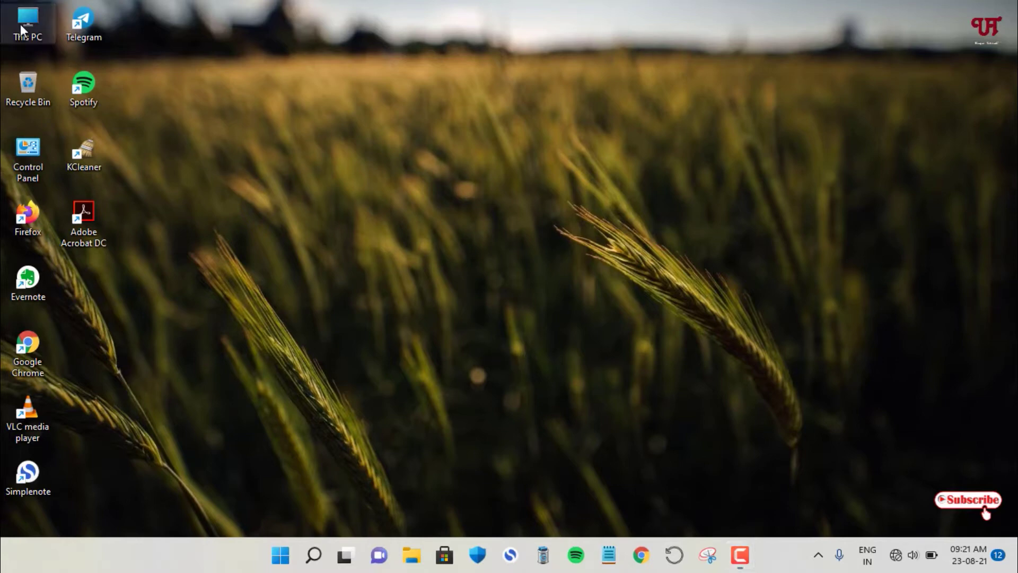
double_click(20, 24)
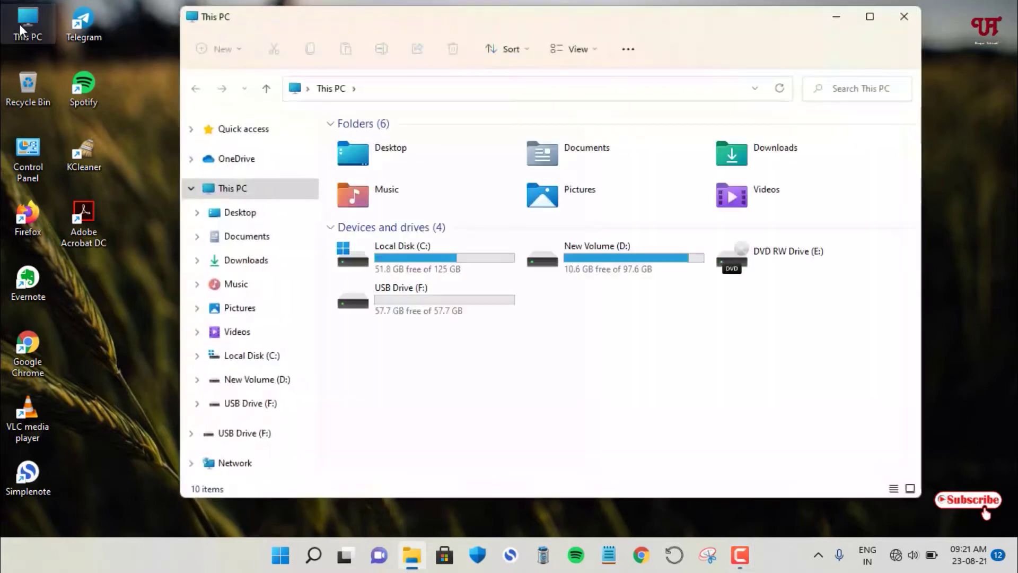
right_click(399, 298)
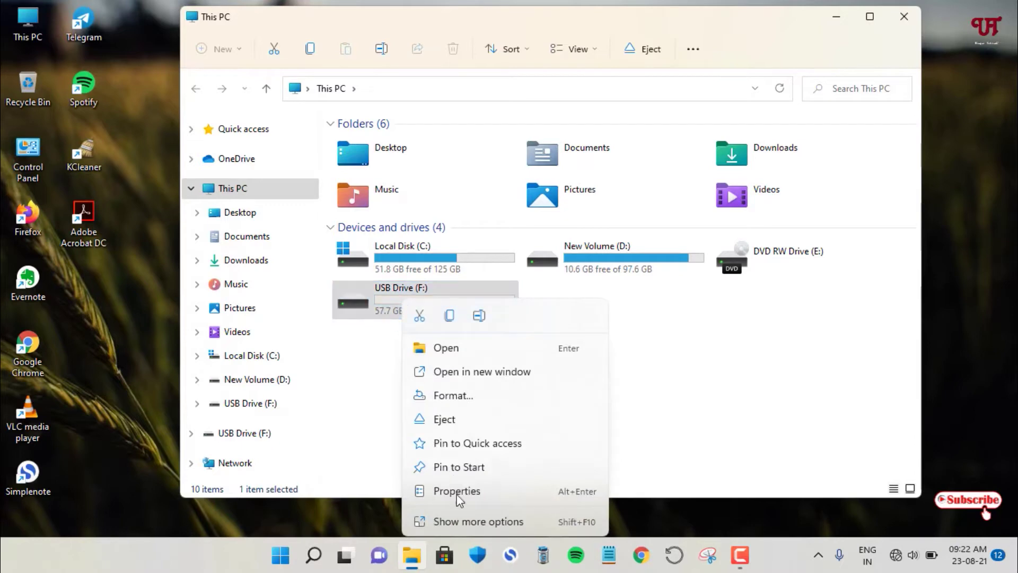
left_click(455, 492)
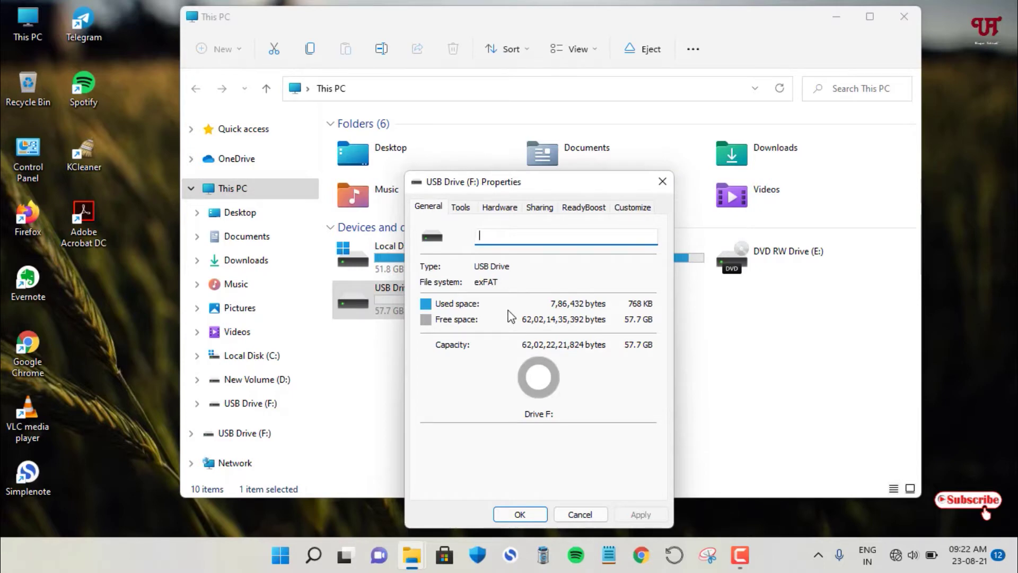
left_click(662, 183)
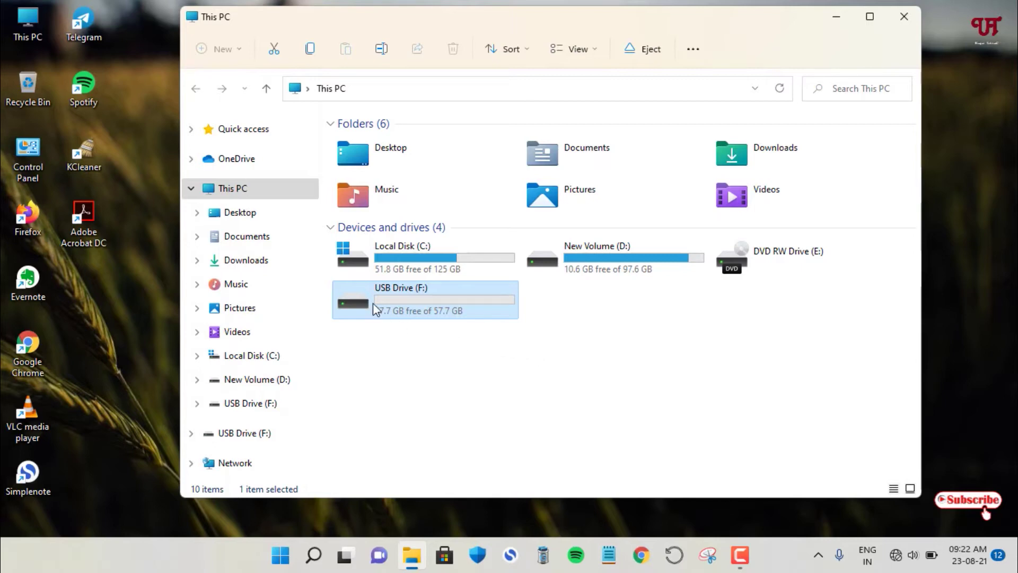
Run a full format of USB Drive (F:) as exFAT with 128 KB allocation units, Quick Format off.
mouse_move(376, 309)
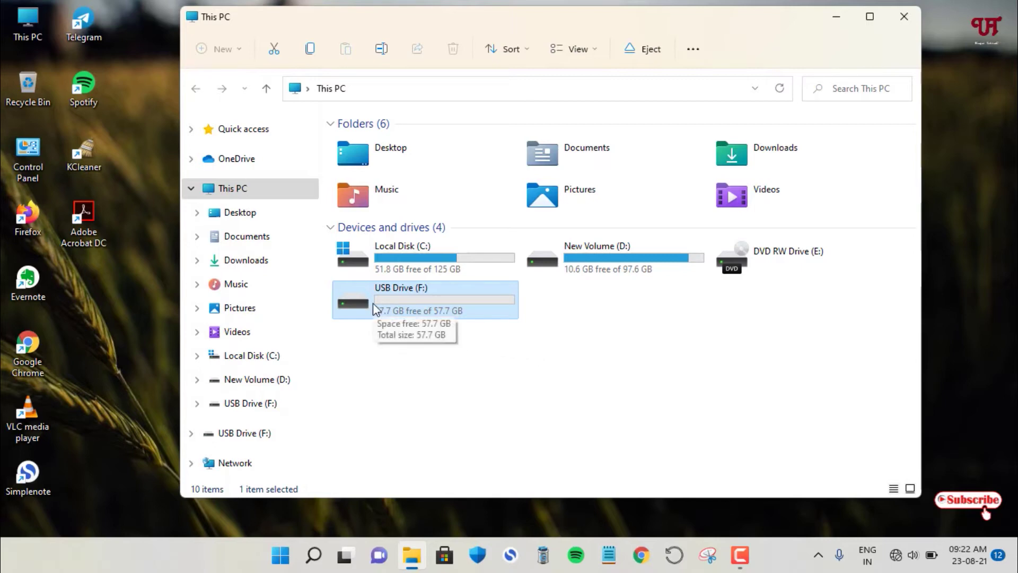
right_click(399, 313)
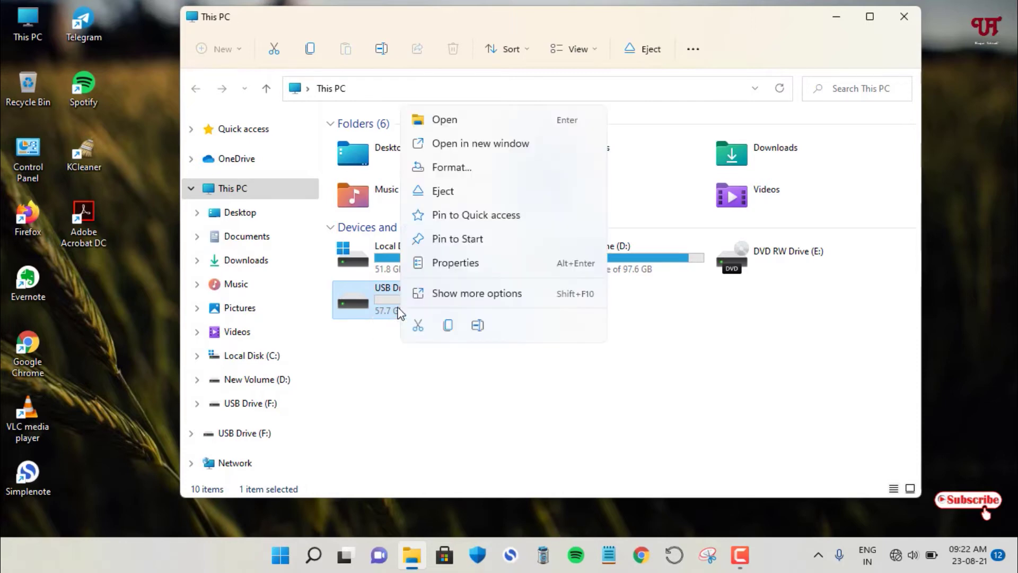
left_click(427, 169)
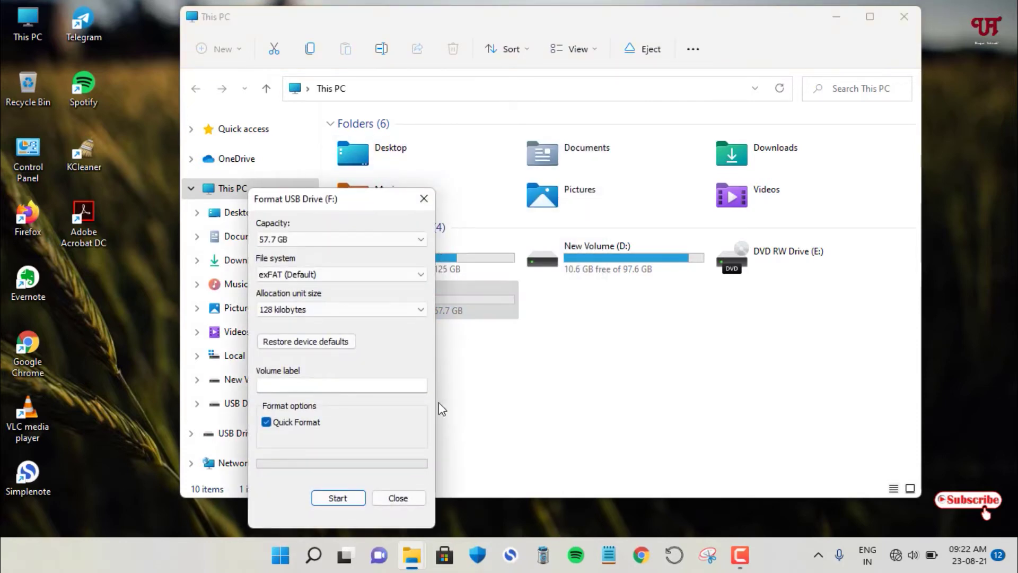
left_click(292, 424)
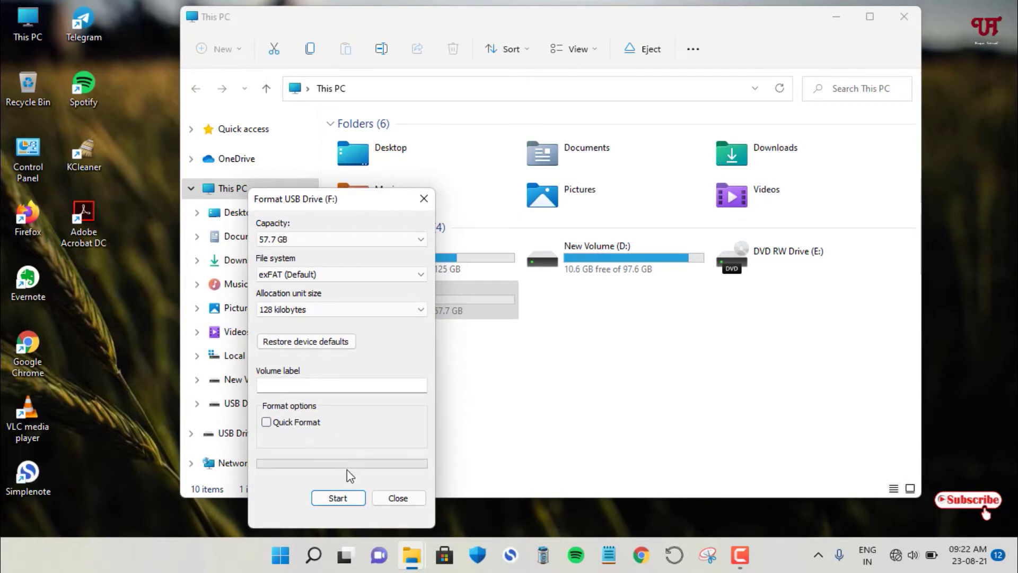
left_click(342, 499)
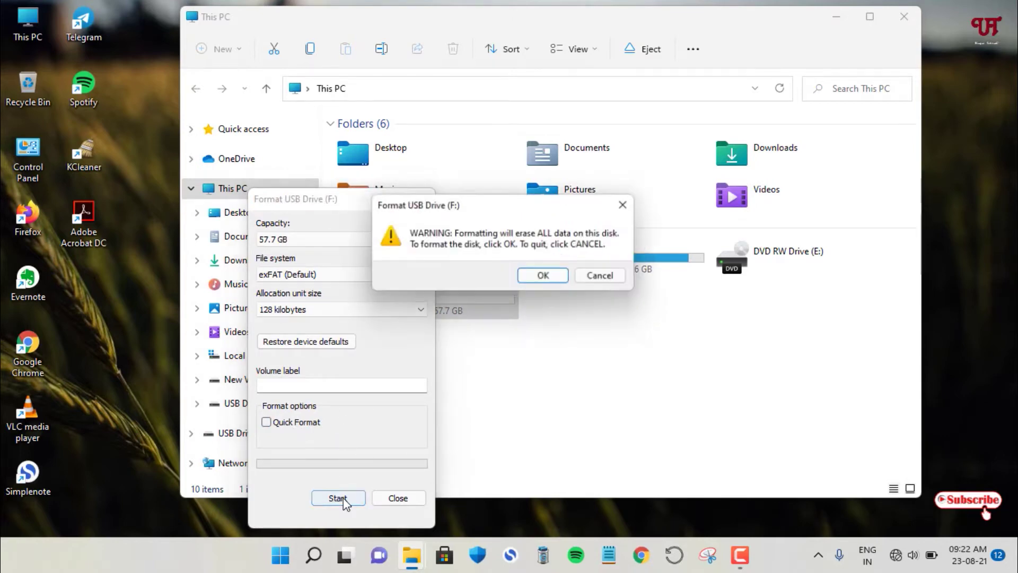
left_click(561, 278)
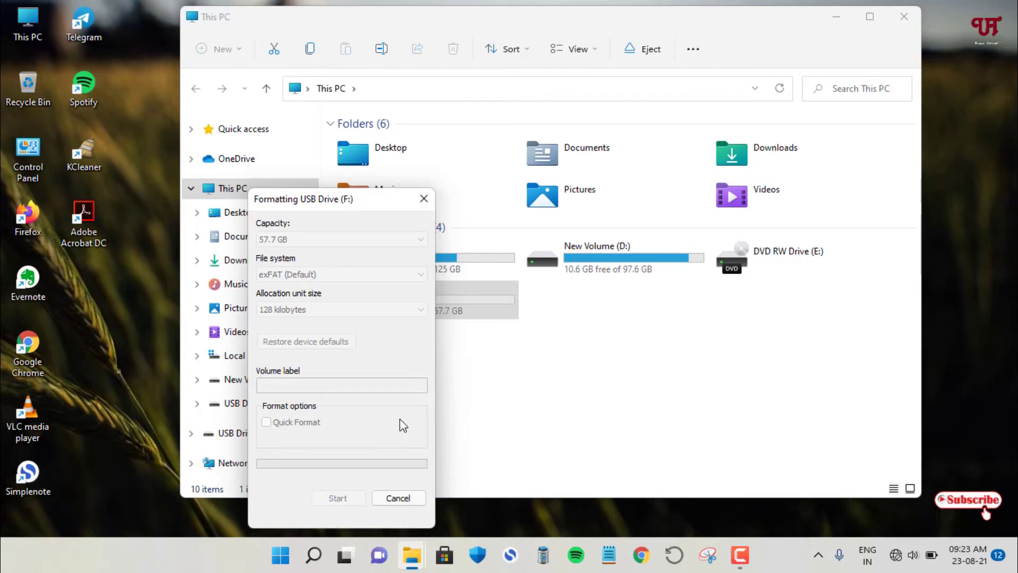
Close the Format dialog and glance at the hidden notification-area icons.
left_click(427, 206)
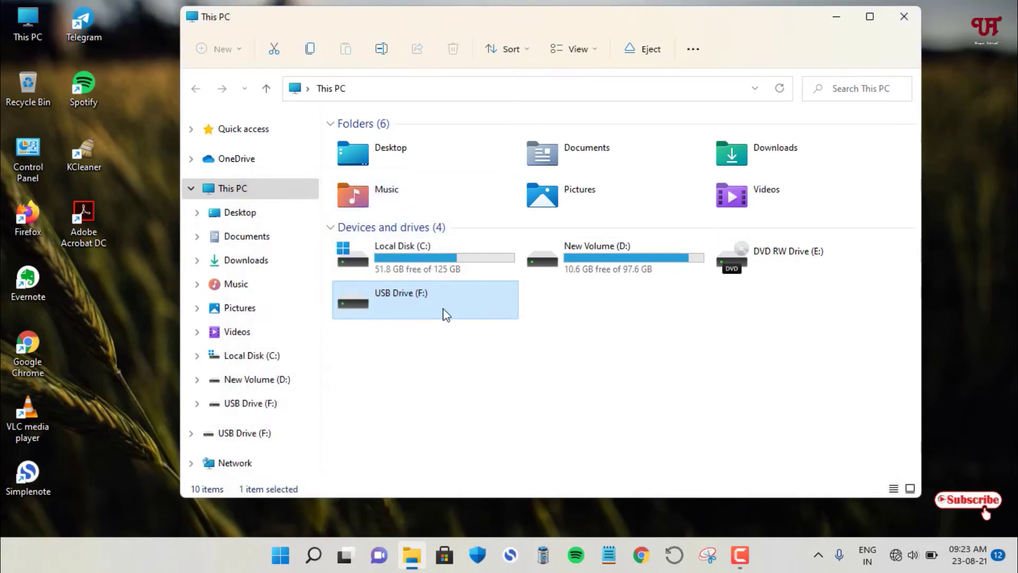
mouse_move(410, 323)
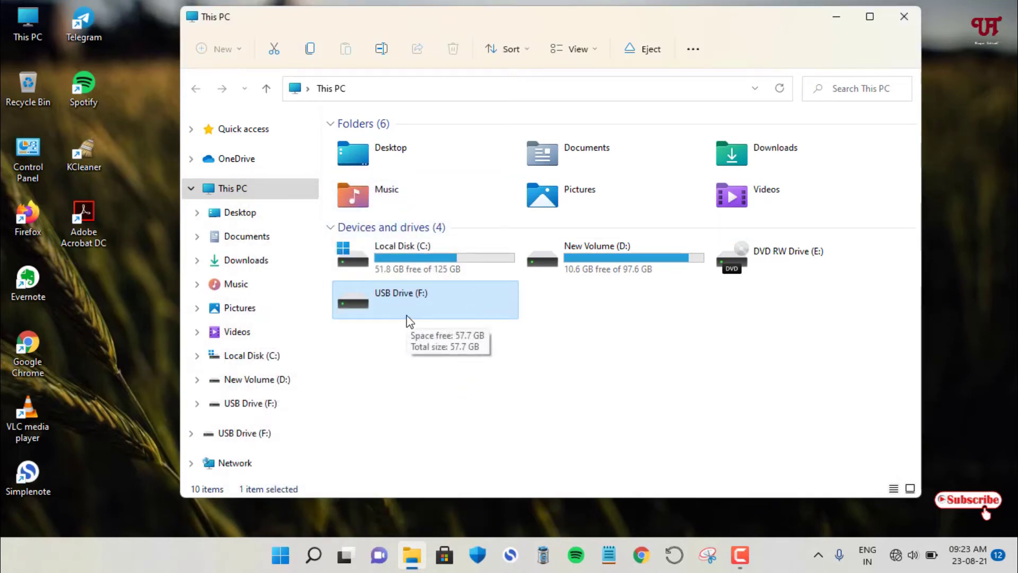
left_click(818, 563)
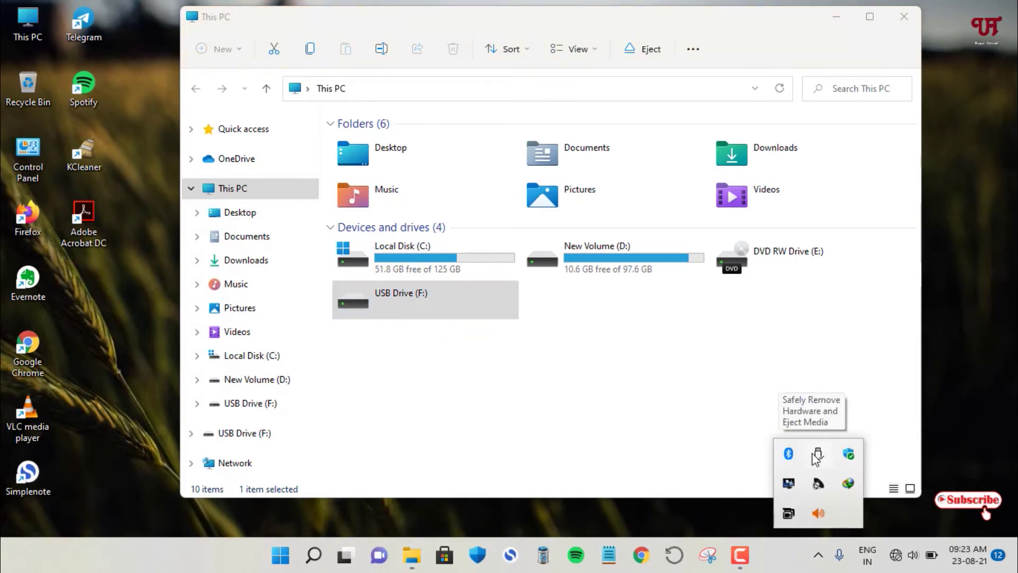
left_click(544, 360)
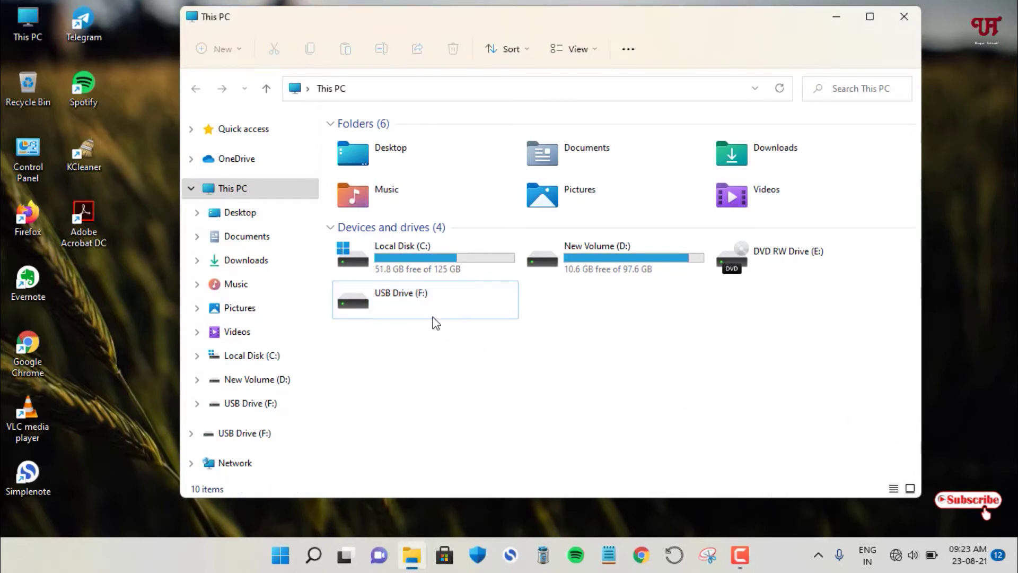
Recheck USB Drive (F:)'s properties, which now report 0 bytes capacity.
right_click(380, 301)
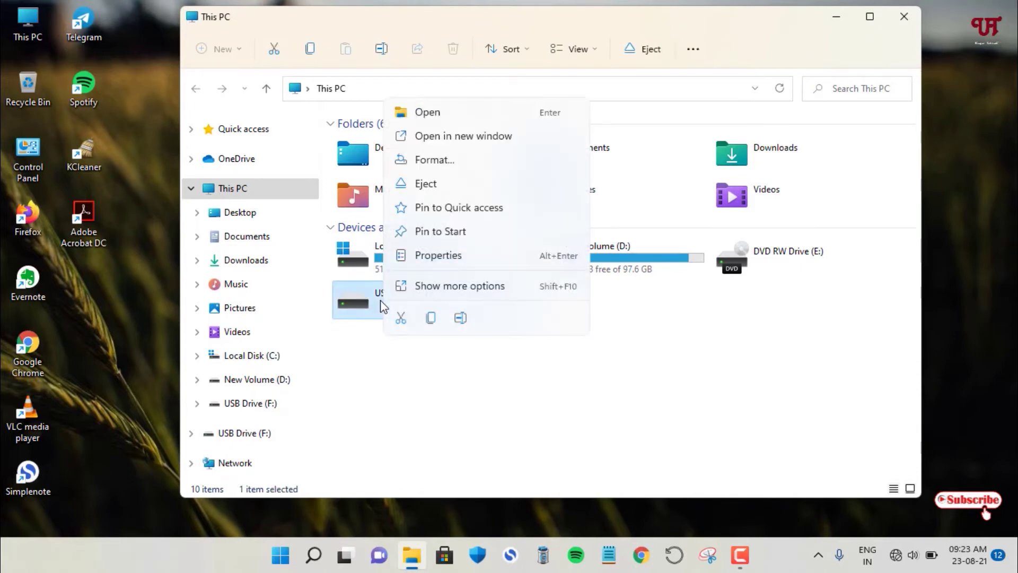
left_click(430, 256)
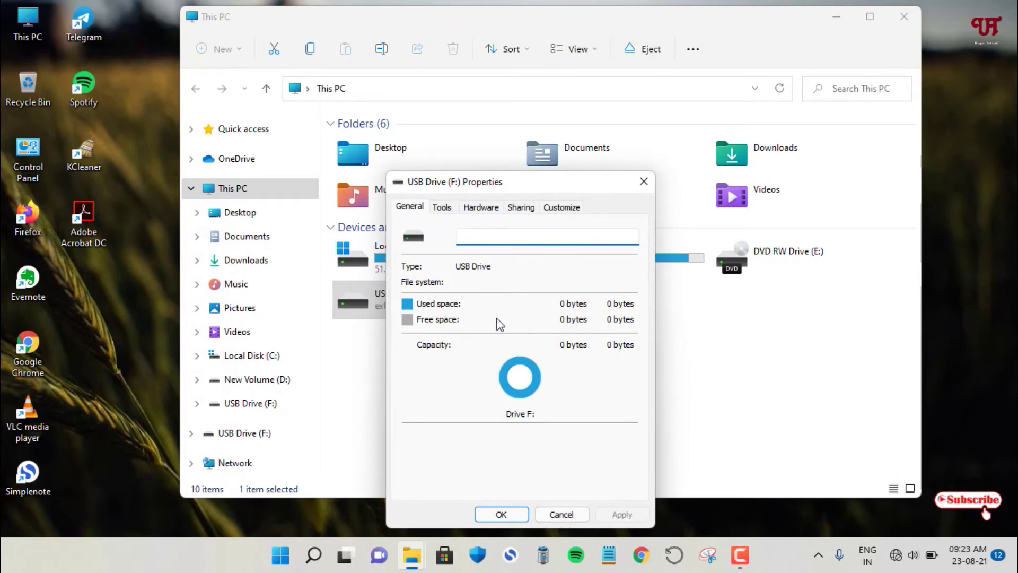
left_click(643, 181)
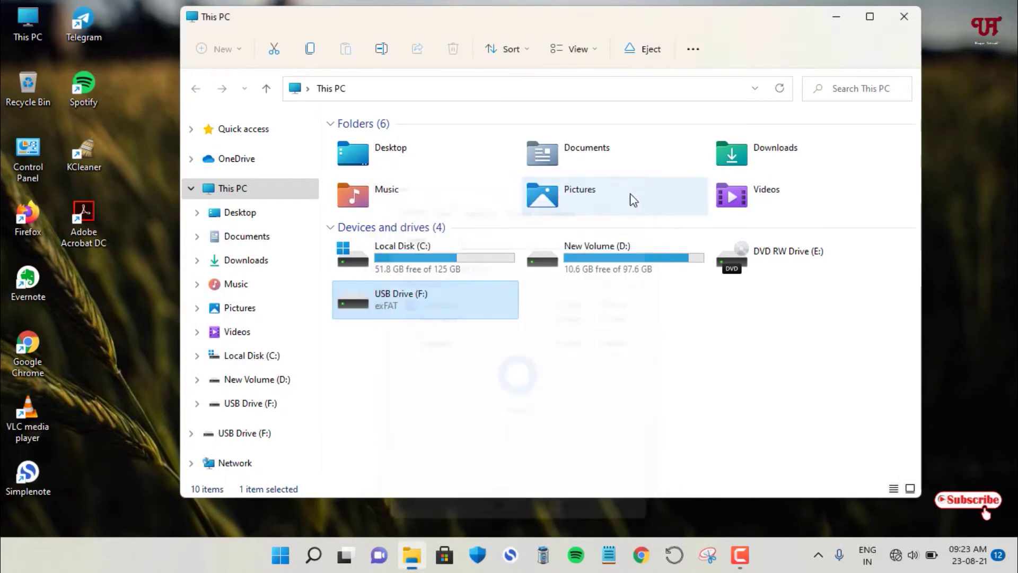
Launch Disk Management from the Win+X menu to inspect Disk 1 (F:) as a 57.77 GB RAW partition.
right_click(283, 567)
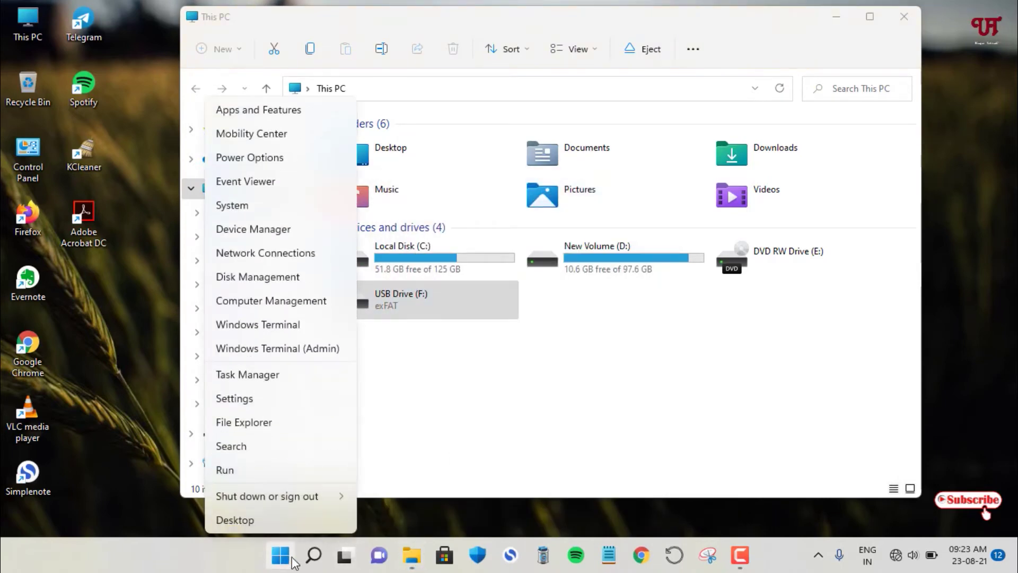
left_click(258, 278)
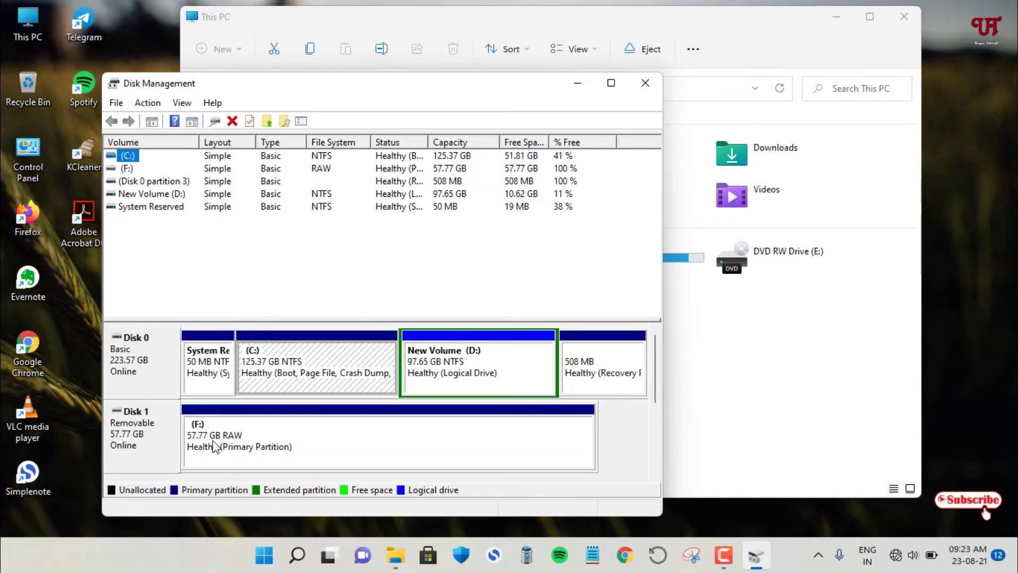
left_click_drag(346, 87, 418, 62)
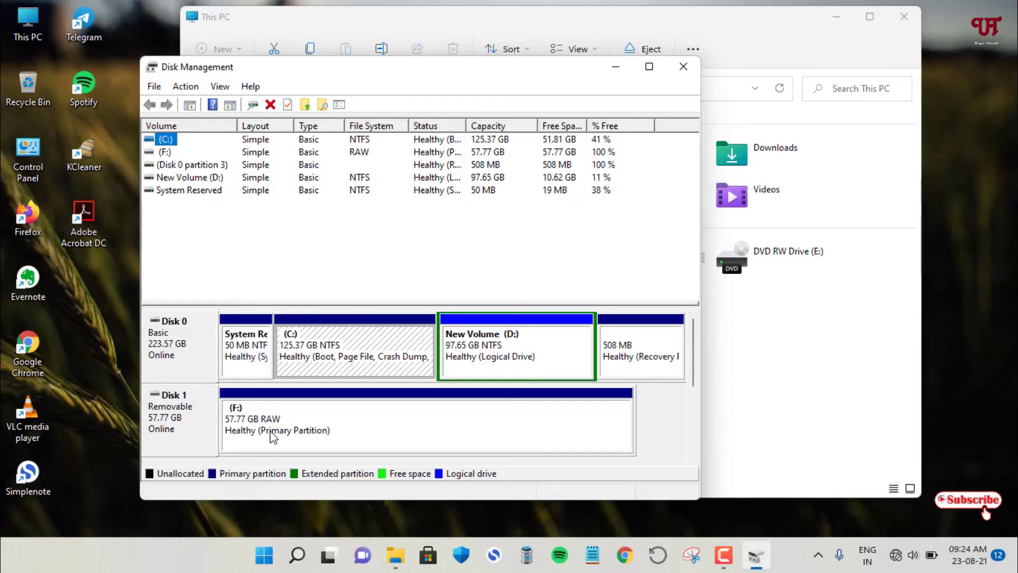
Close Disk Management and quick-format USB Drive (F:) as exFAT.
left_click(682, 67)
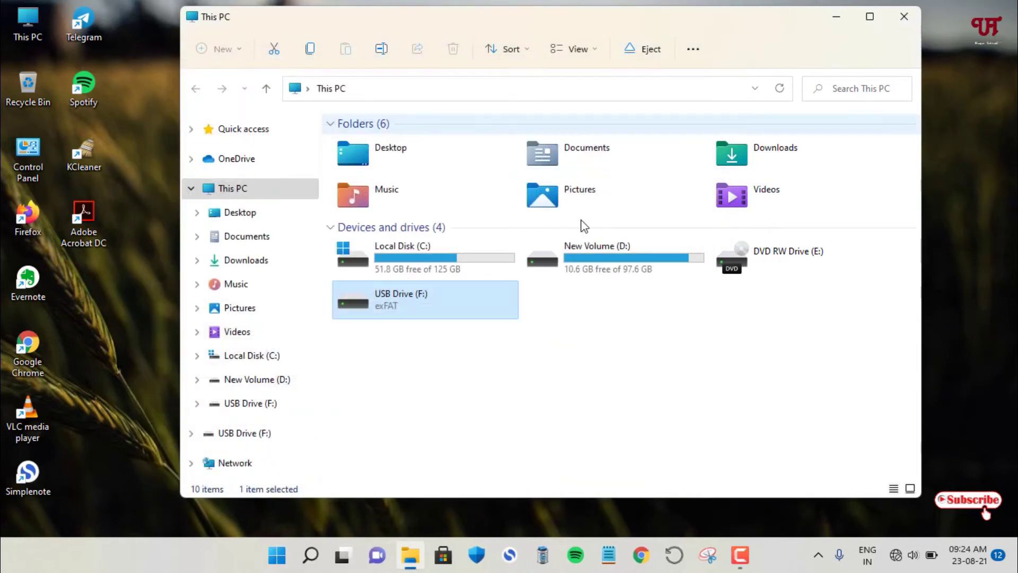
right_click(420, 303)
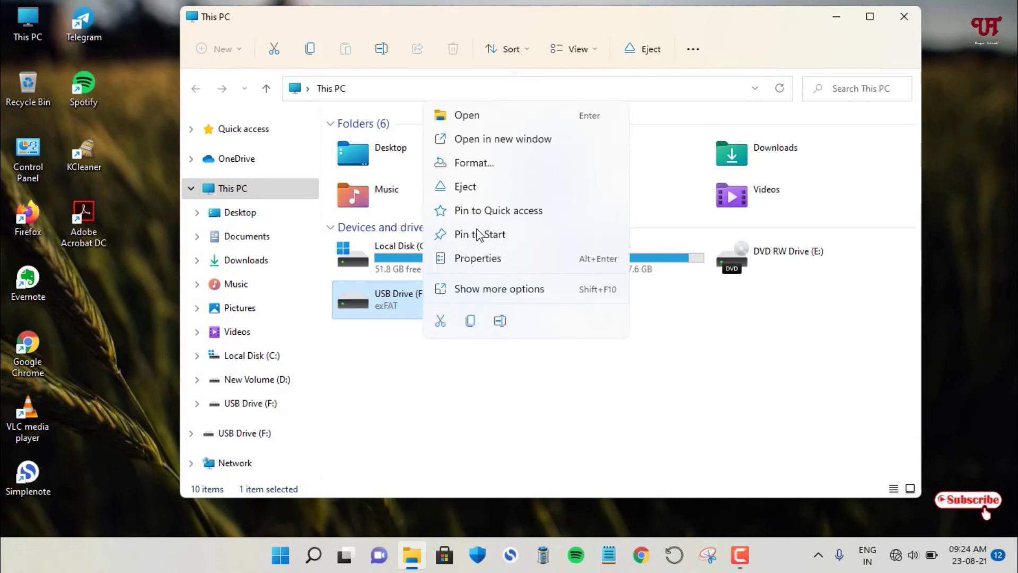
left_click(474, 163)
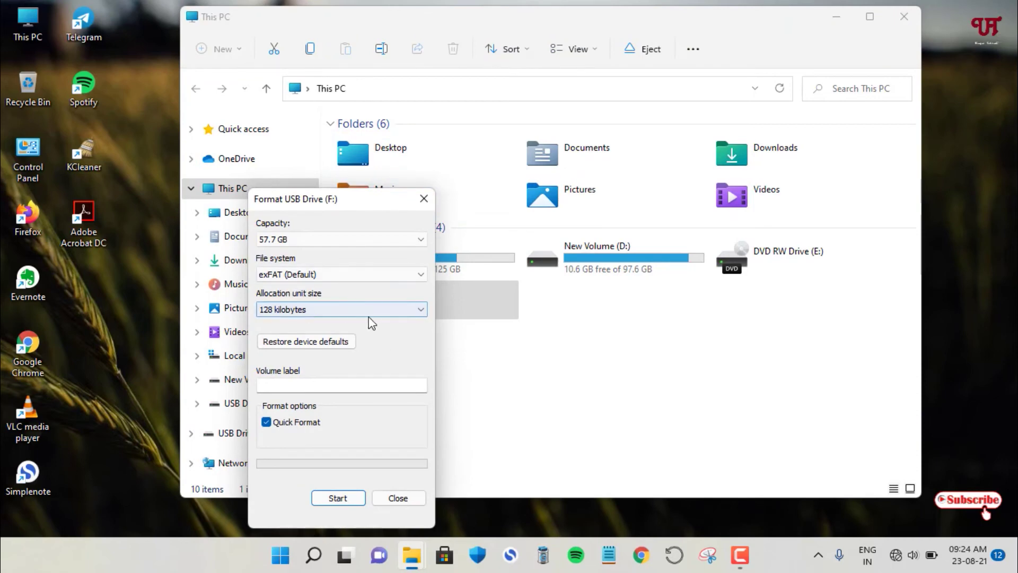
left_click(320, 272)
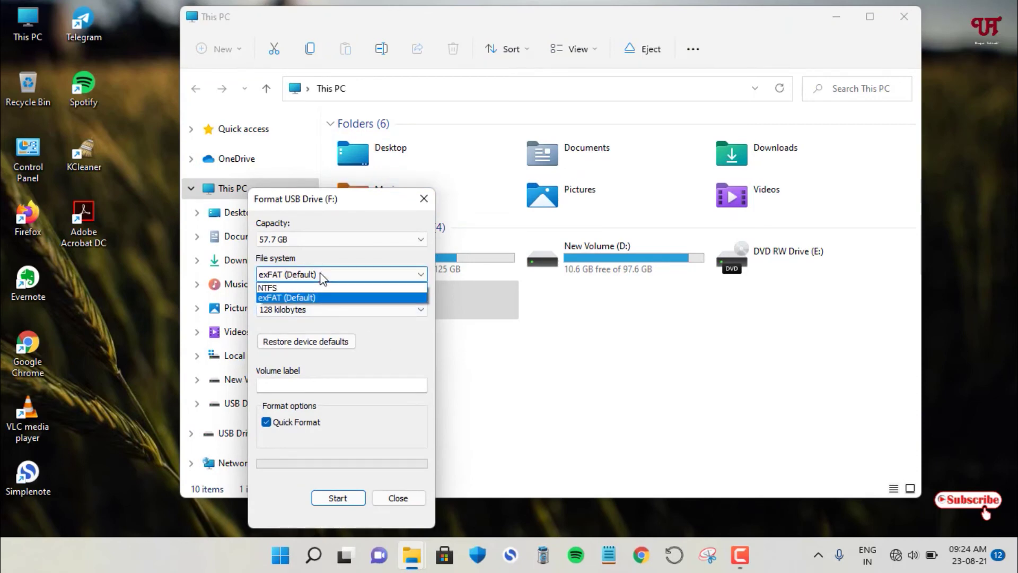
left_click(363, 252)
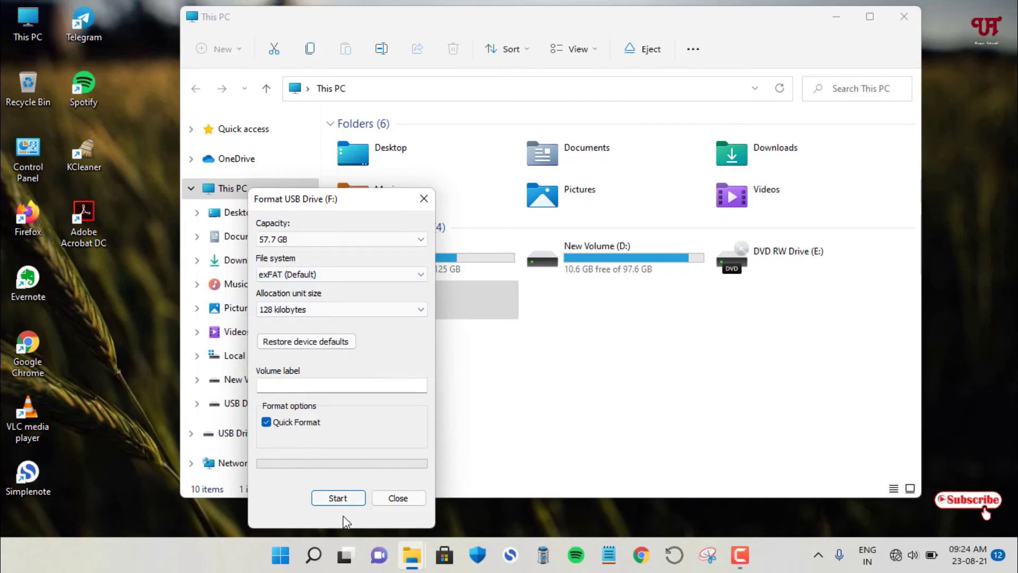
left_click(342, 501)
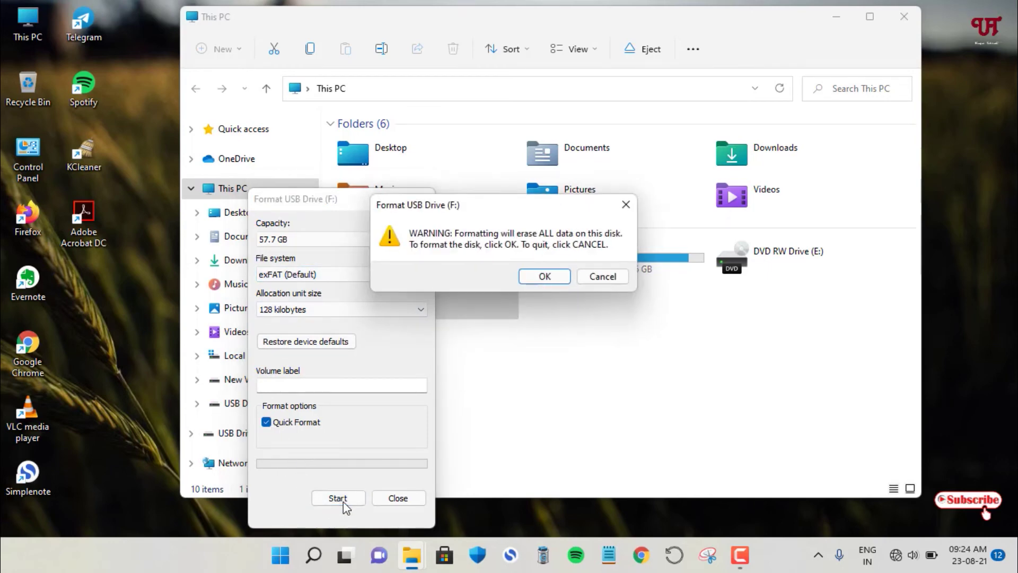
left_click(540, 275)
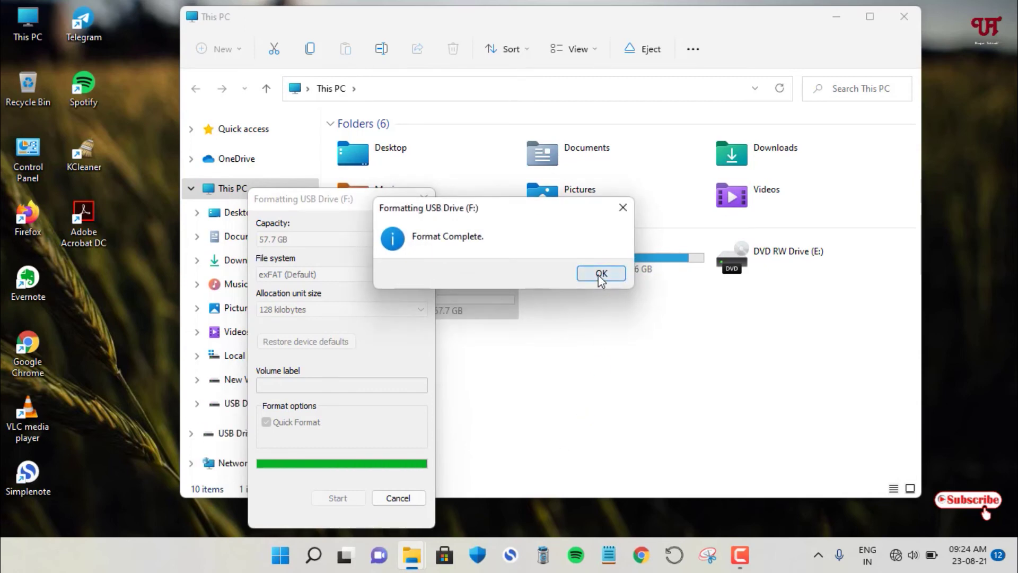
left_click(597, 276)
left_click(402, 497)
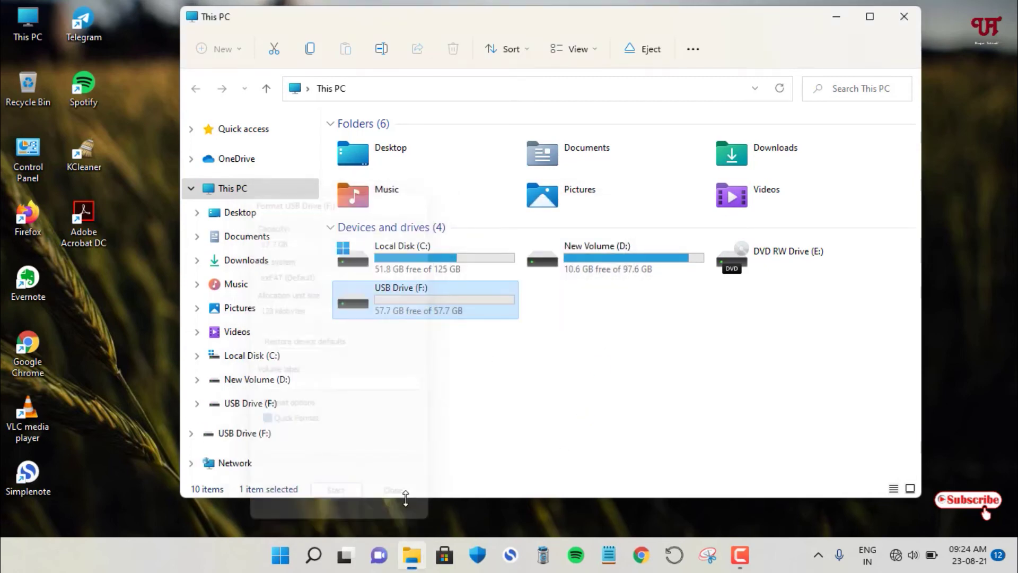
Confirm in the drive's properties that F: shows 57.7 GB free of 57.7 GB.
right_click(444, 311)
left_click(476, 260)
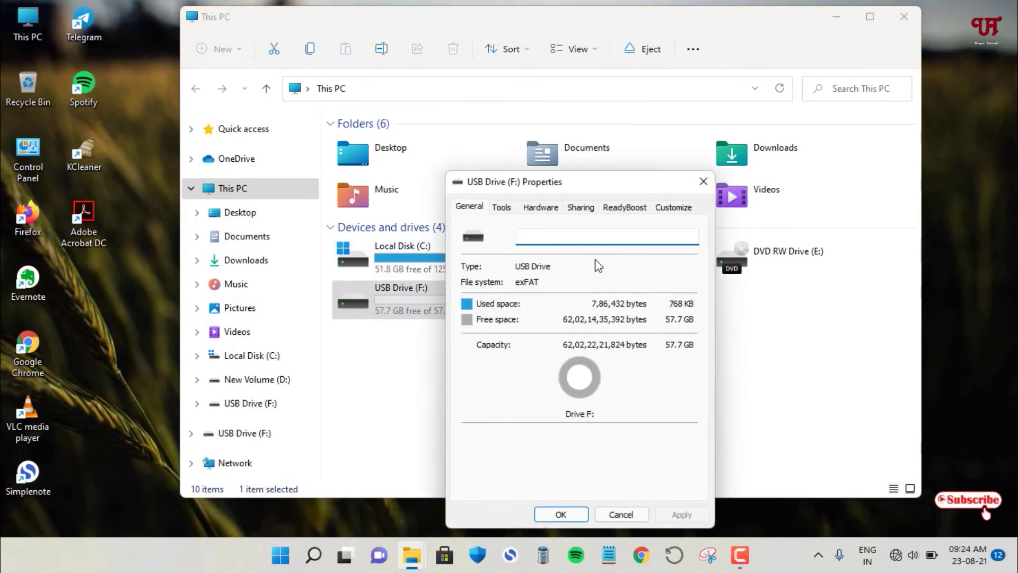
left_click(703, 182)
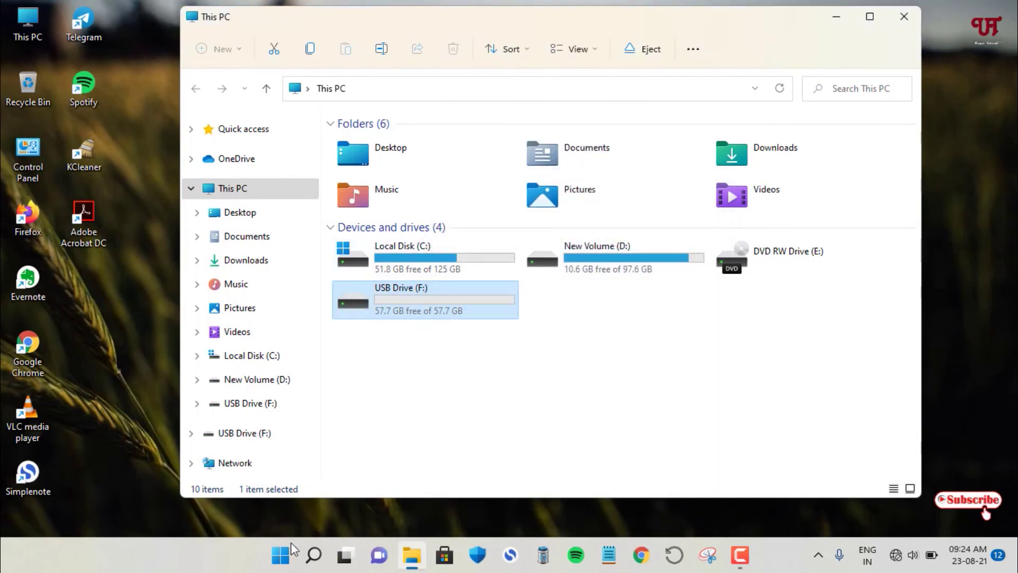
right_click(286, 555)
left_click(282, 278)
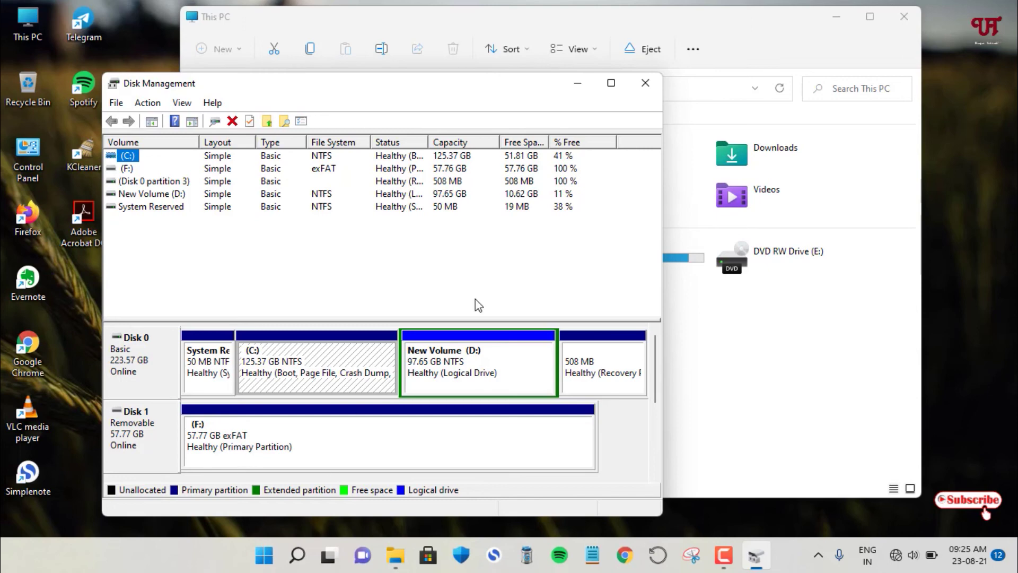
left_click(645, 82)
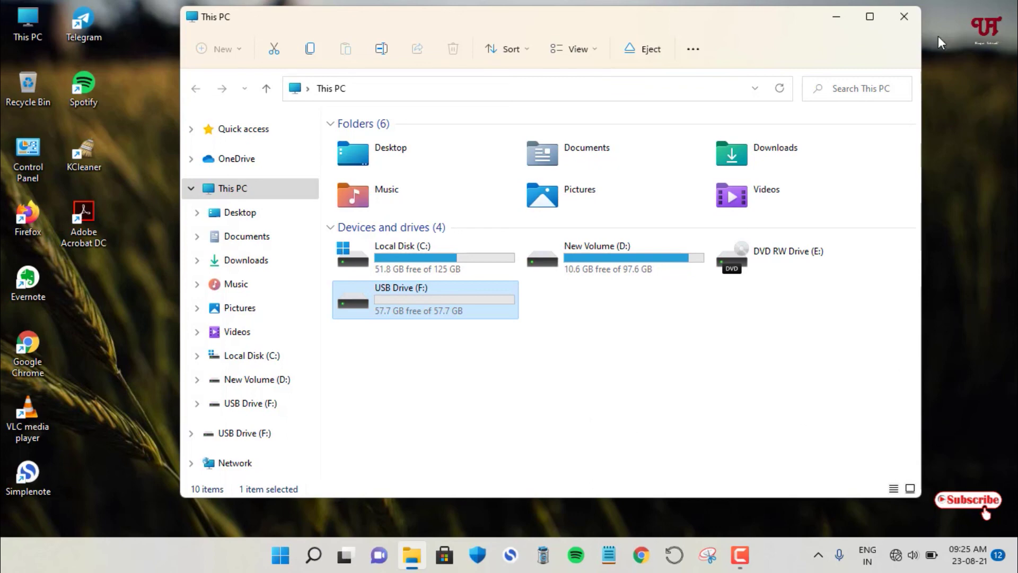
Close the This PC window to leave only the desktop.
left_click(904, 17)
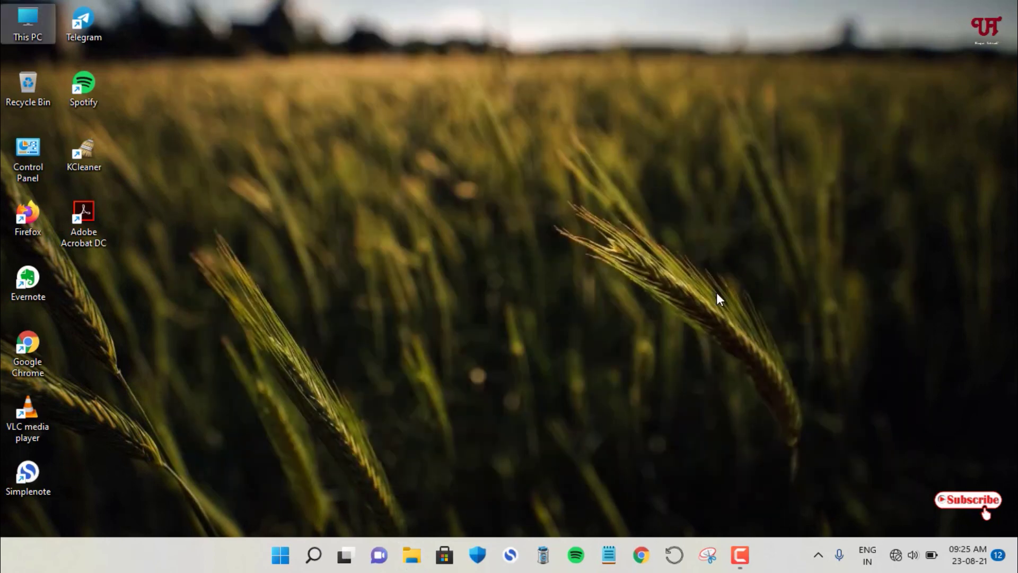